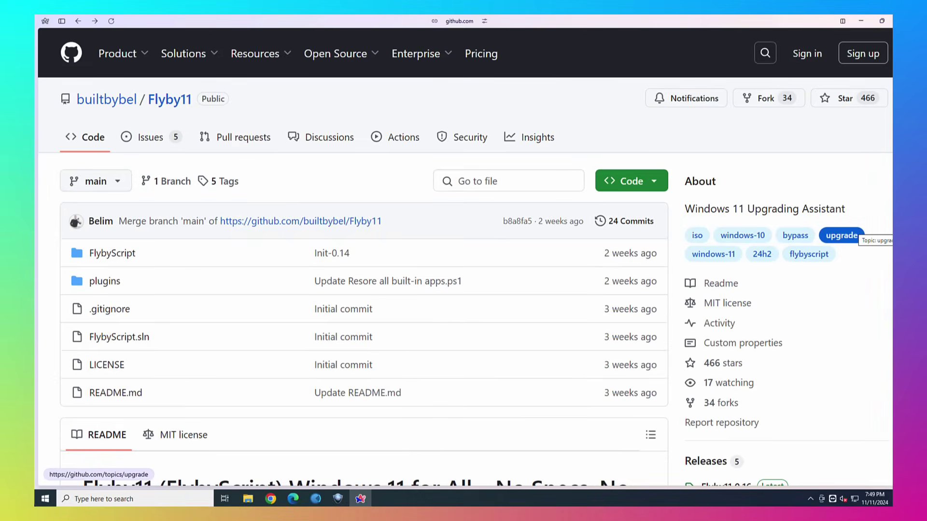
Scroll through the Flyby11 README, reading down to the Technical Overview and back up.
scroll(395, 302, "down", 5)
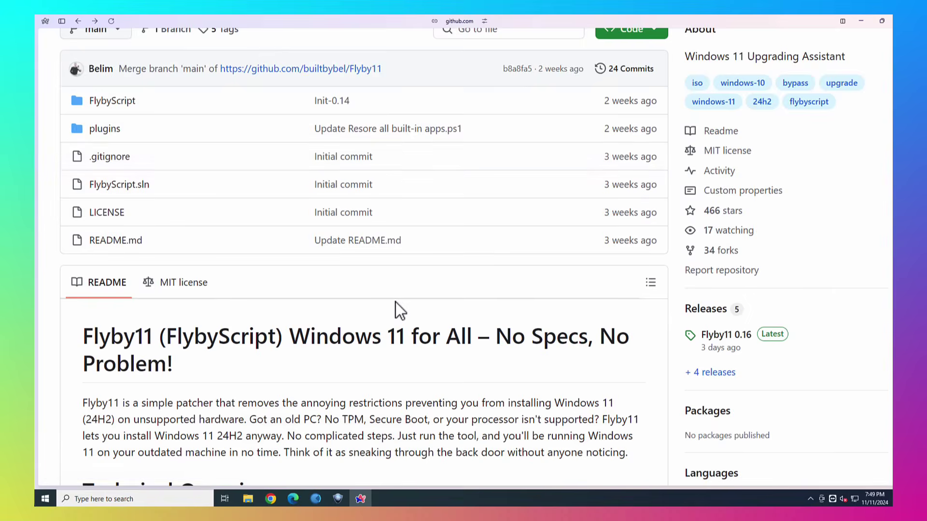
scroll(395, 302, "down", 3)
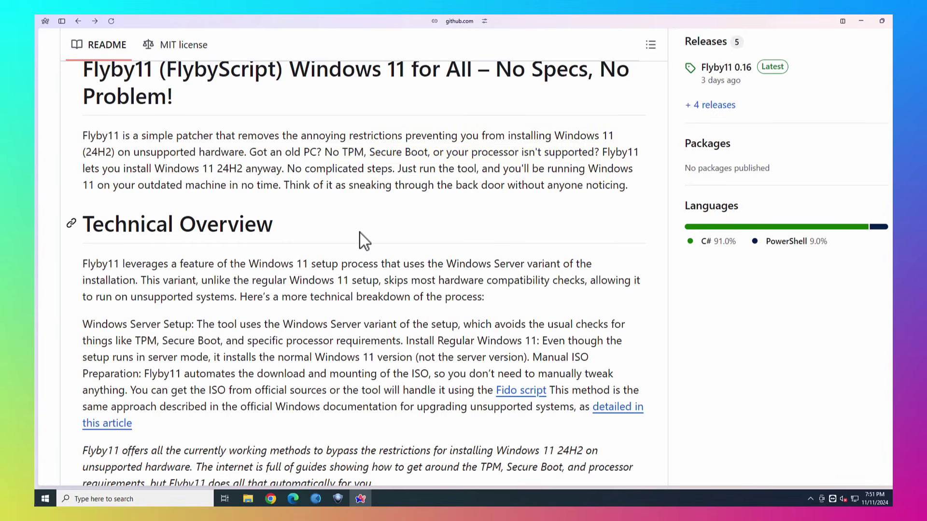
scroll(360, 233, "up", 3)
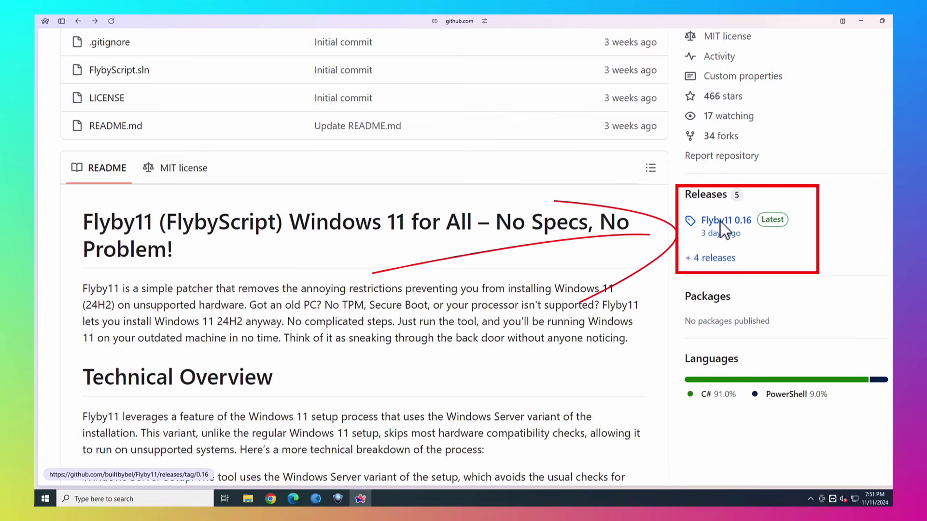
Open the Flyby11 0.16 release and download flybyscript.zip from its Assets.
left_click(720, 222)
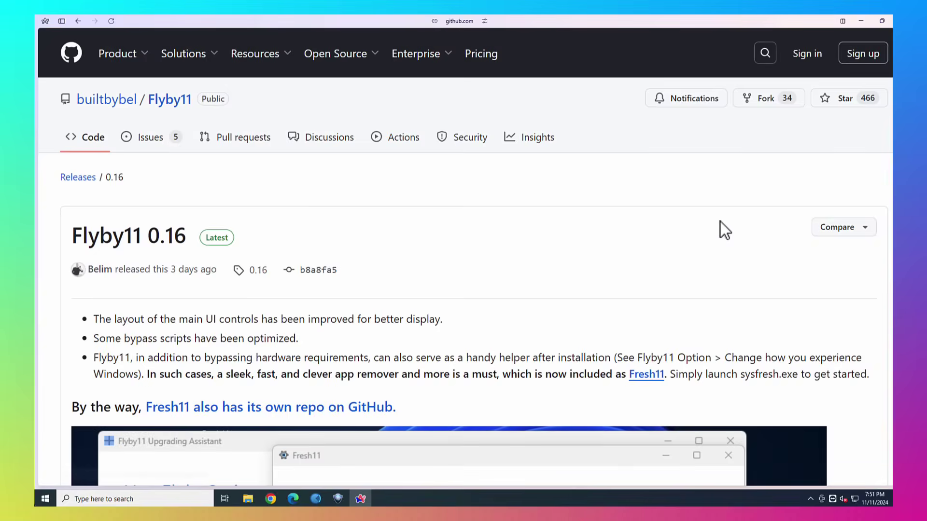
scroll(248, 225, "down", 2)
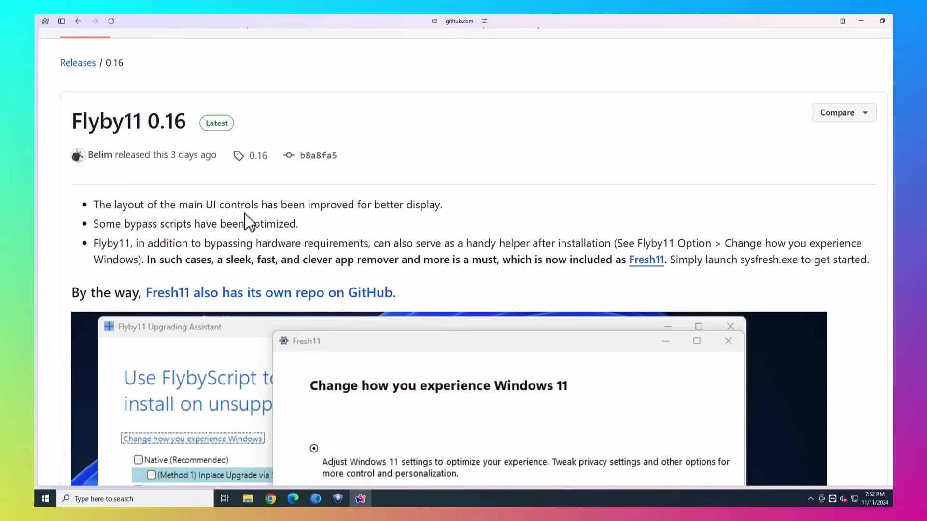
scroll(245, 214, "down", 10)
scroll(244, 213, "down", 2)
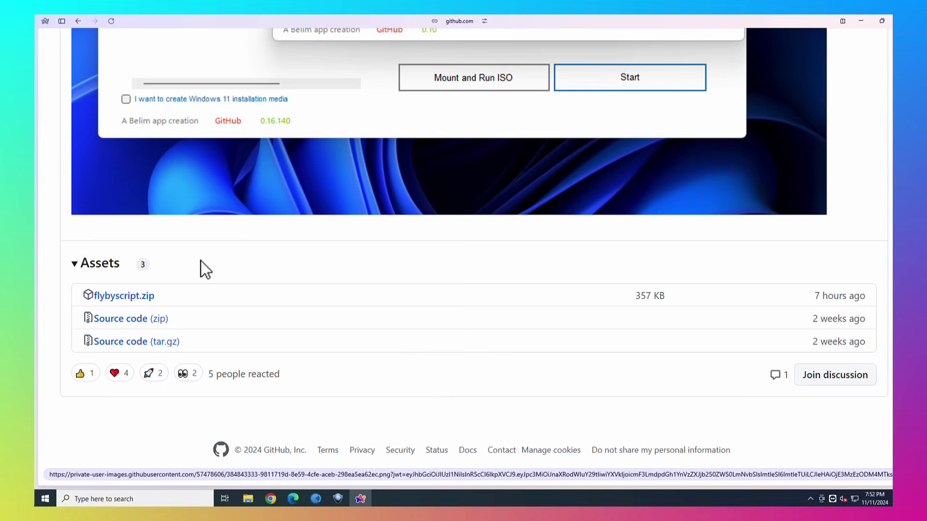
left_click(121, 296)
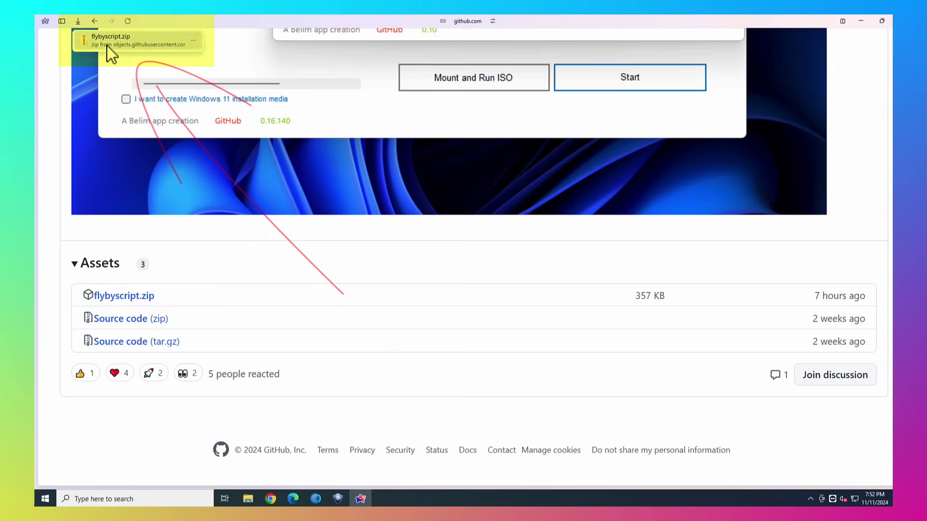
Copy all four files from flybyscript.zip onto the desktop and close the folder window.
left_click(106, 45)
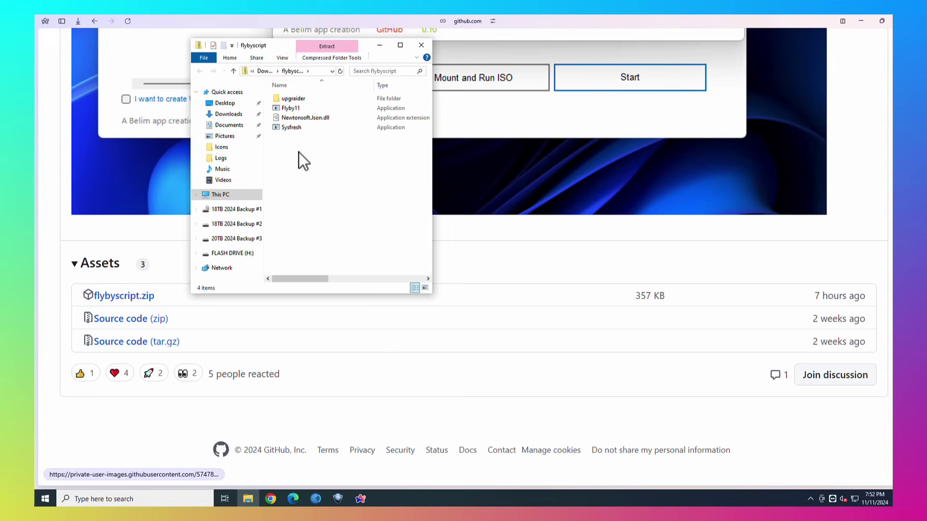
left_click(861, 21)
left_click_drag(273, 47, 497, 110)
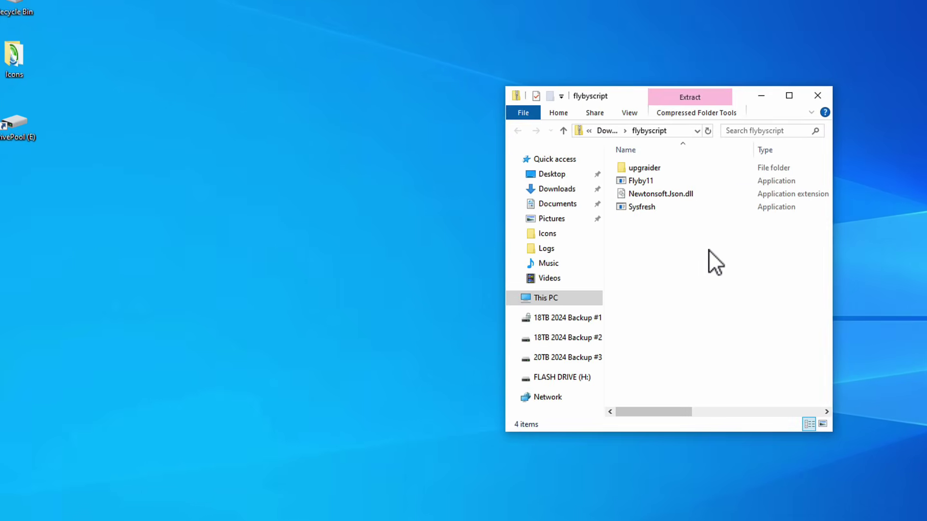
left_click_drag(722, 254, 124, 216)
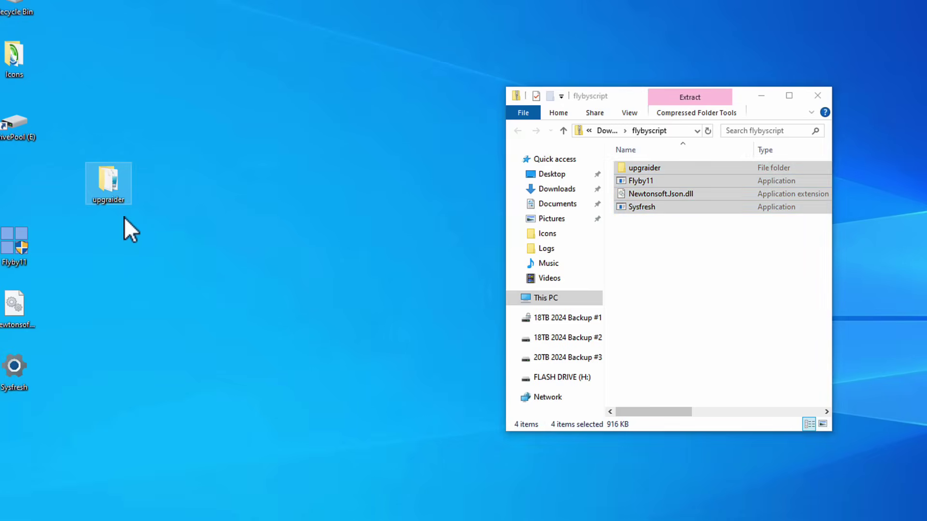
left_click(820, 99)
Line up upgraider, Flyby11, Newtonsoft.Json.dll and Sysfresh in a column on the desktop.
left_click_drag(106, 188, 152, 188)
left_click_drag(20, 246, 168, 237)
left_click_drag(36, 298, 158, 297)
left_click_drag(16, 364, 157, 365)
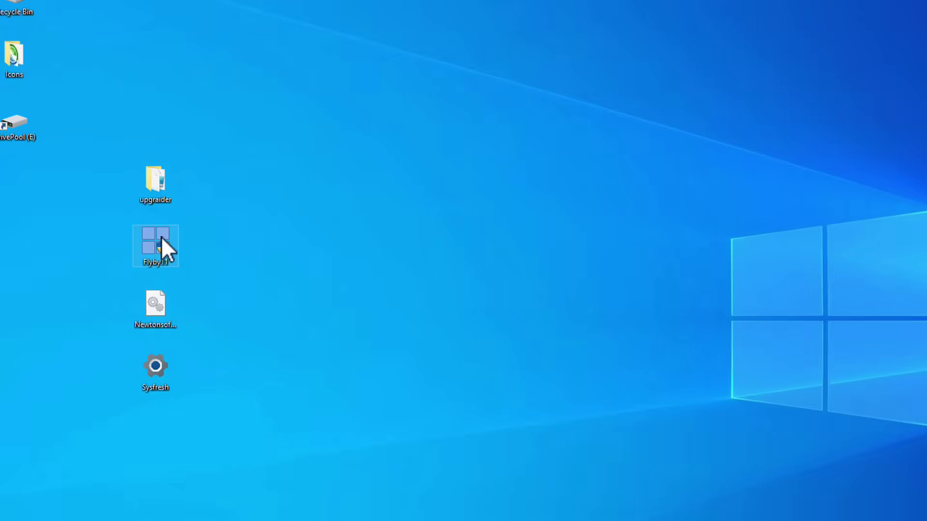
Launch Flyby11 from the desktop icon and allow it administrator access in User Account Control.
mouse_move(162, 238)
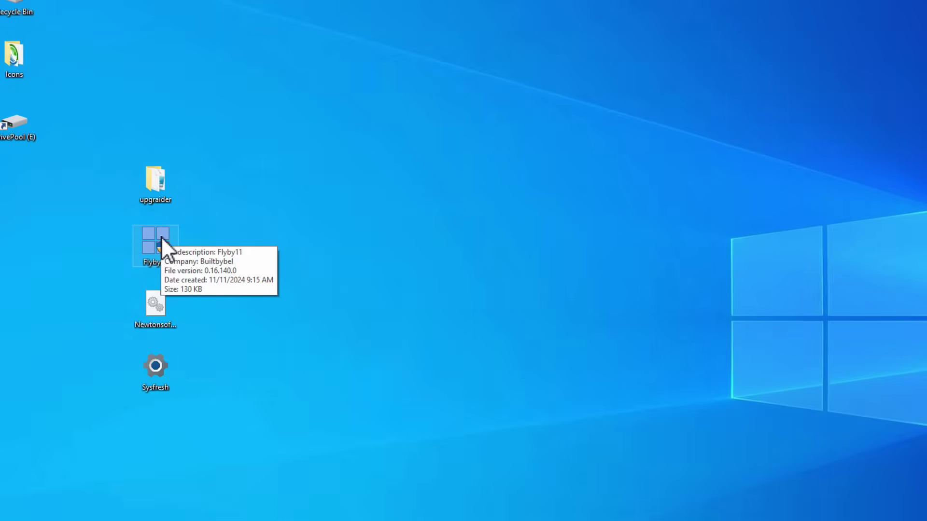
double_click(161, 237)
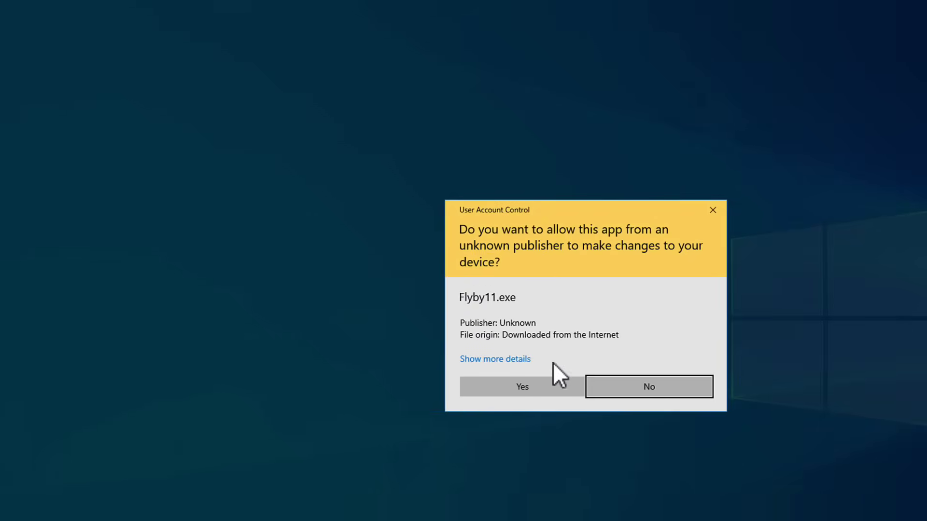
left_click(532, 387)
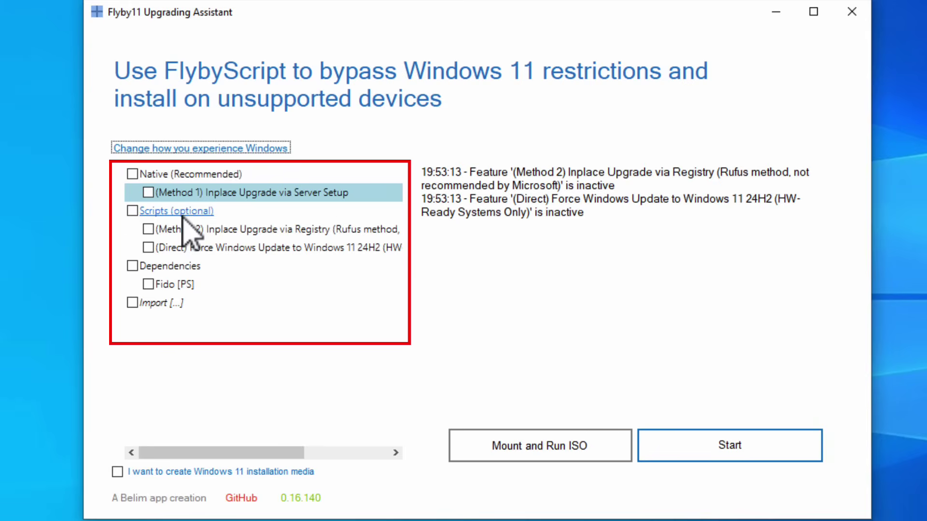
mouse_move(269, 233)
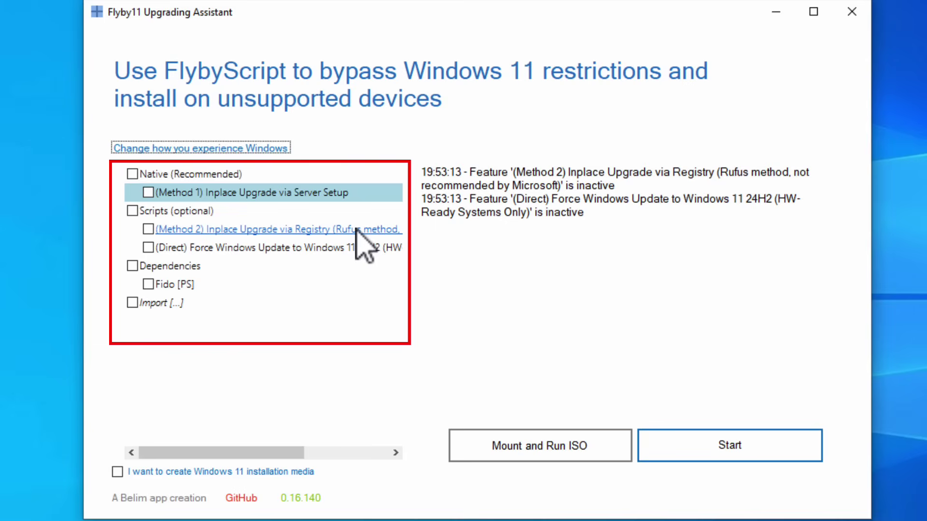
mouse_move(277, 252)
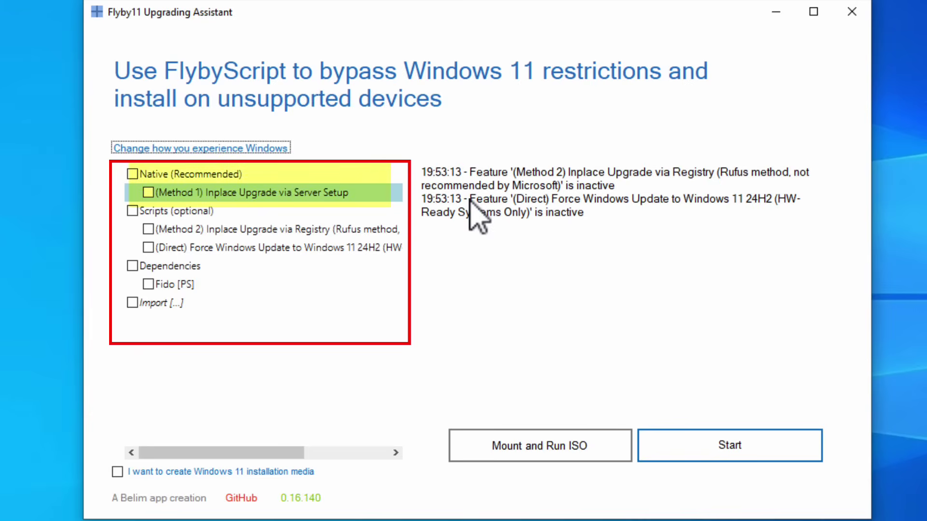
Check Native (Recommended) and its (Method 1) Inplace Upgrade via Server Setup option.
left_click(131, 174)
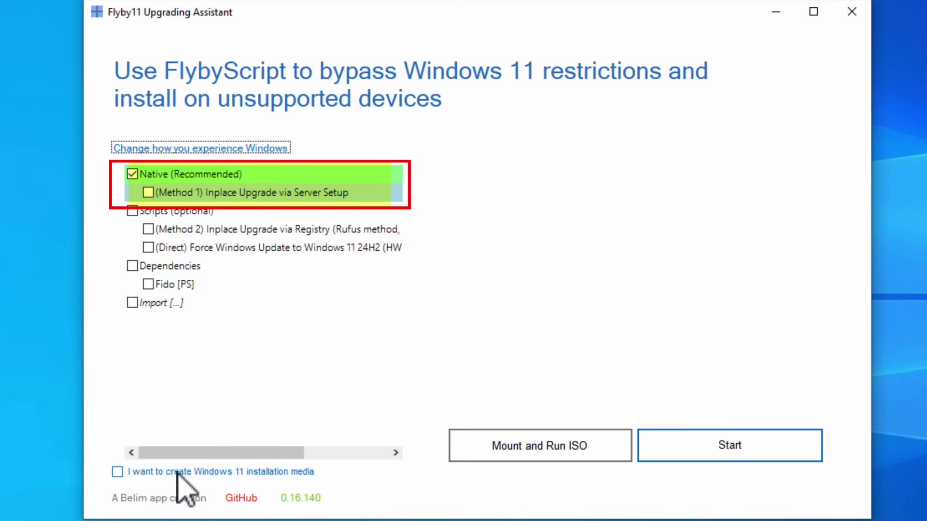
left_click(147, 193)
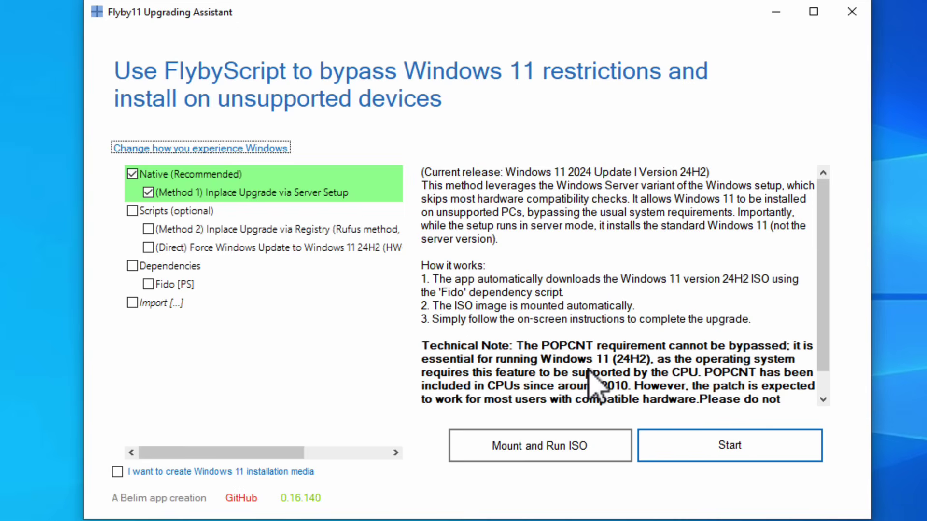
Start the upgrade and choose Windows 11, release 24H2, in the Fido downloader.
left_click(727, 453)
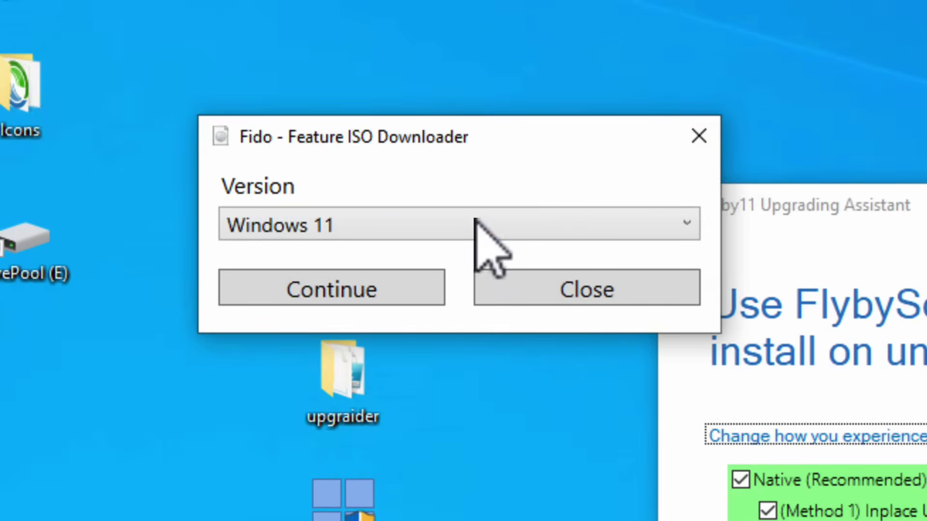
left_click(487, 232)
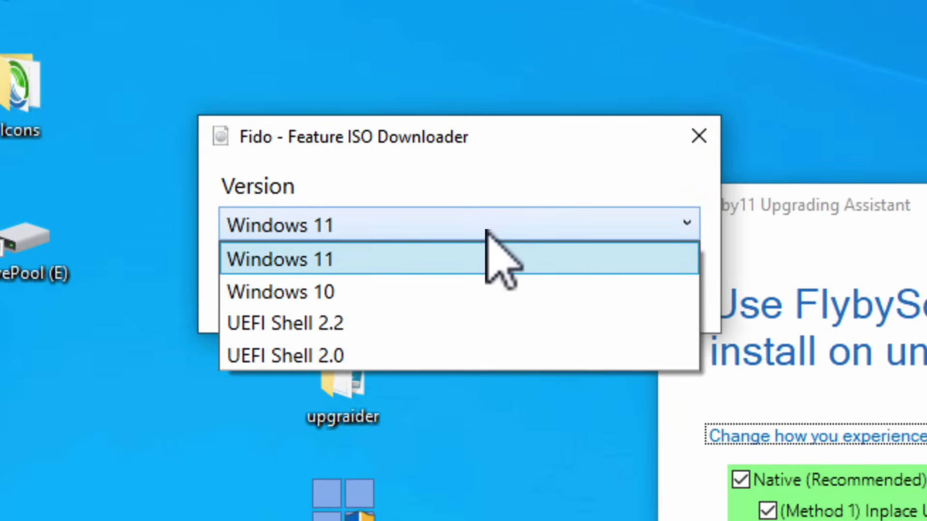
left_click(486, 231)
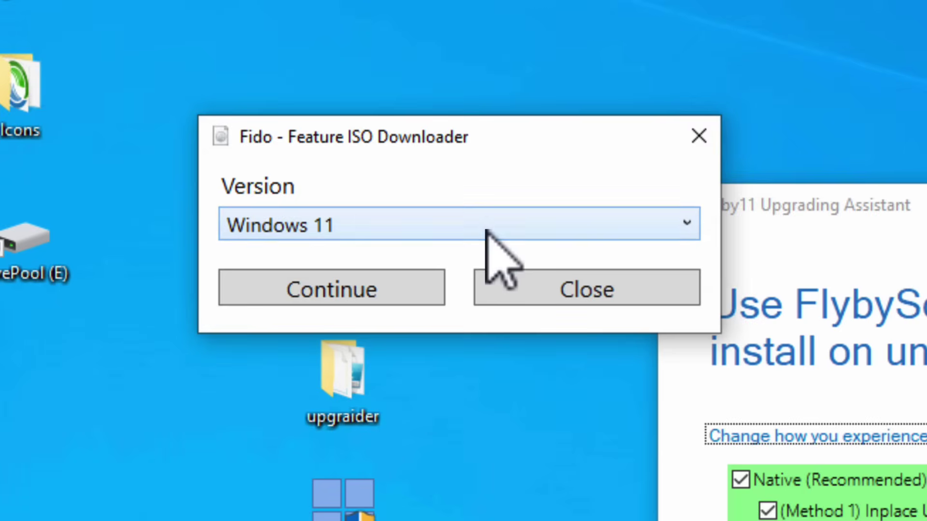
left_click(370, 289)
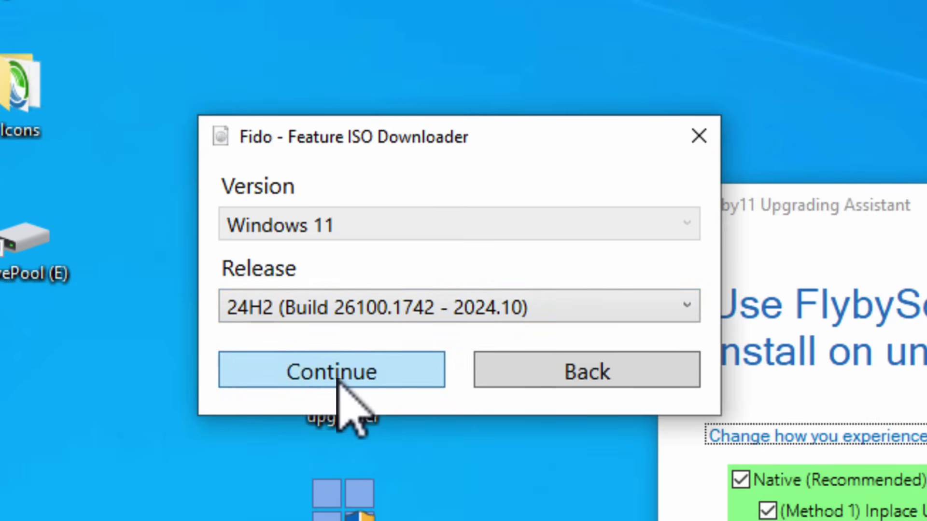
left_click(421, 311)
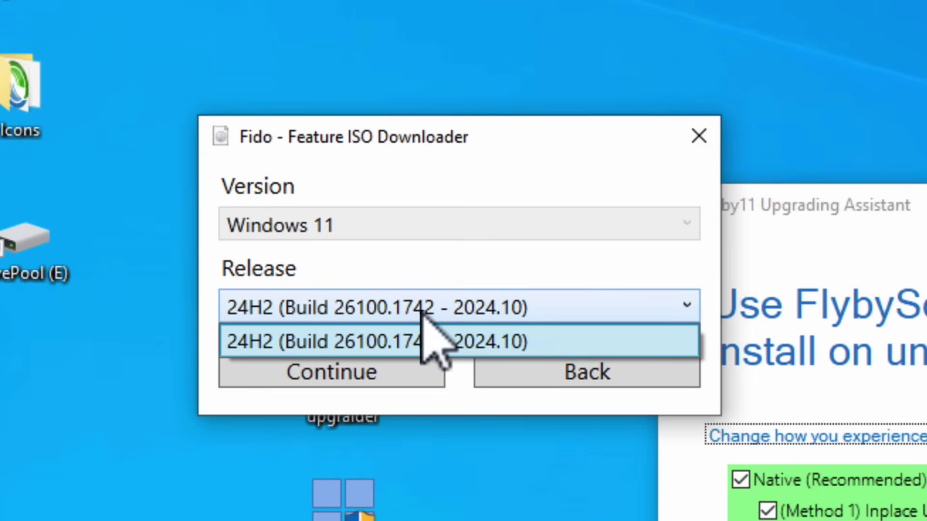
left_click(421, 312)
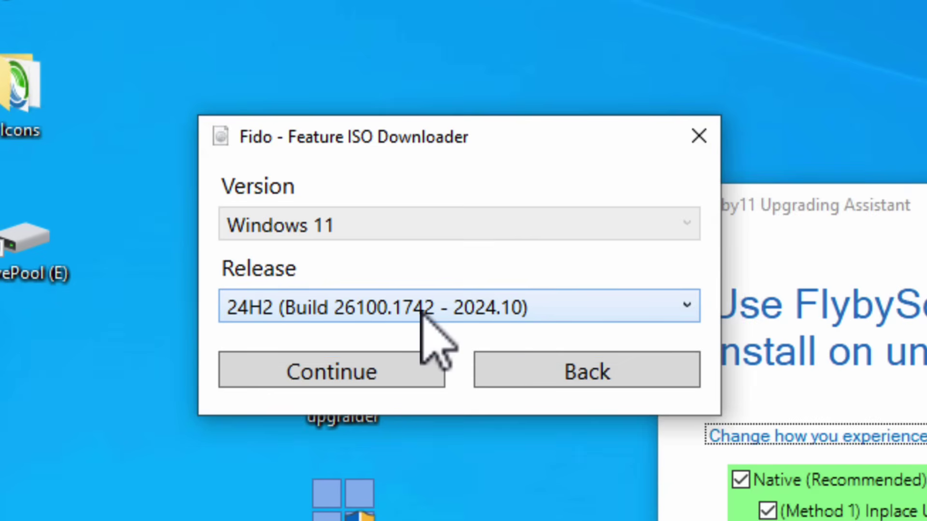
left_click(348, 370)
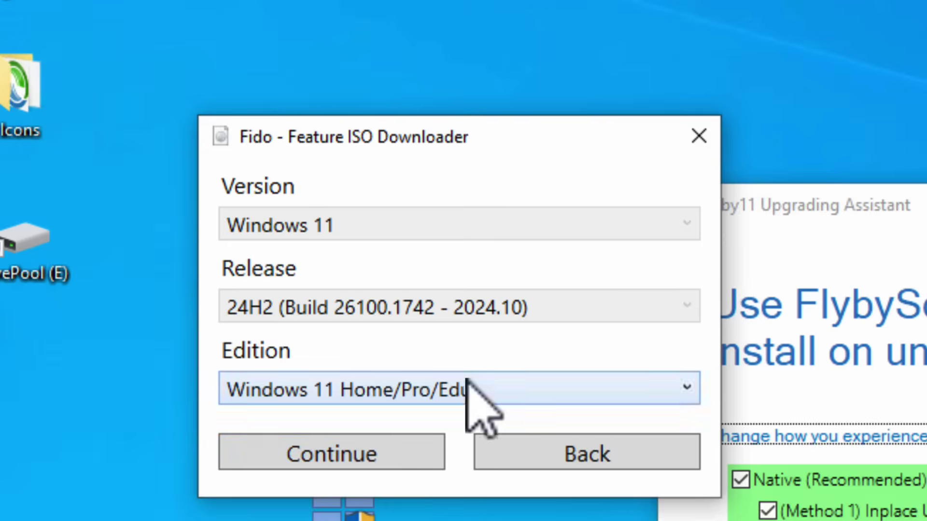
Pick edition Home/Pro/Edu, English (United States), x64, and request the ISO download.
left_click(542, 389)
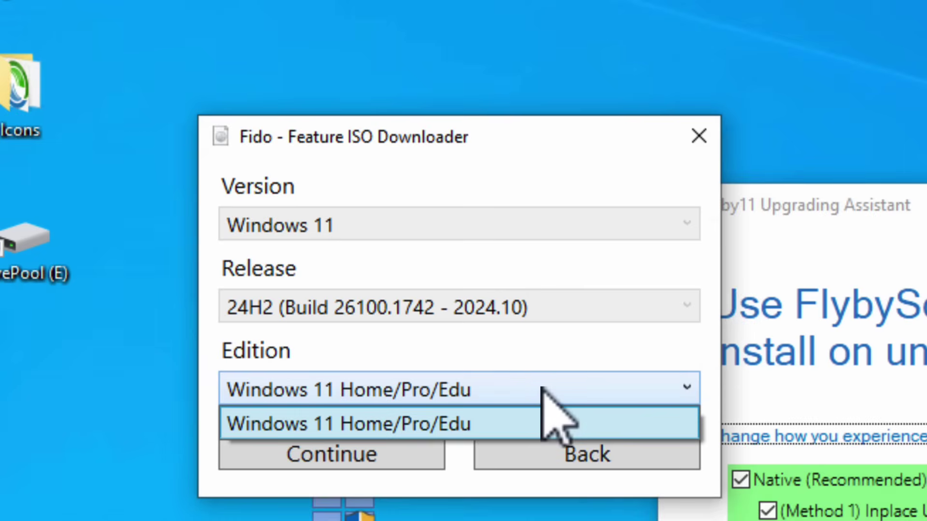
left_click(542, 389)
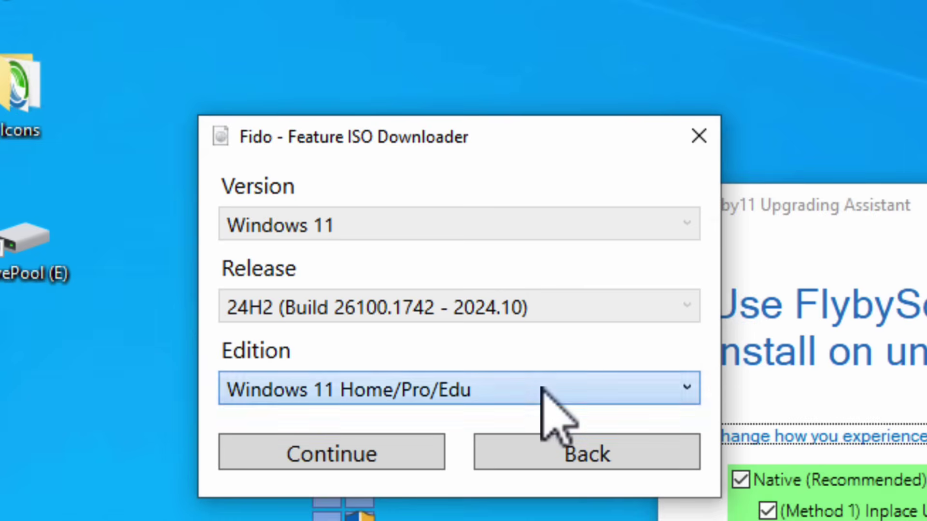
left_click(355, 455)
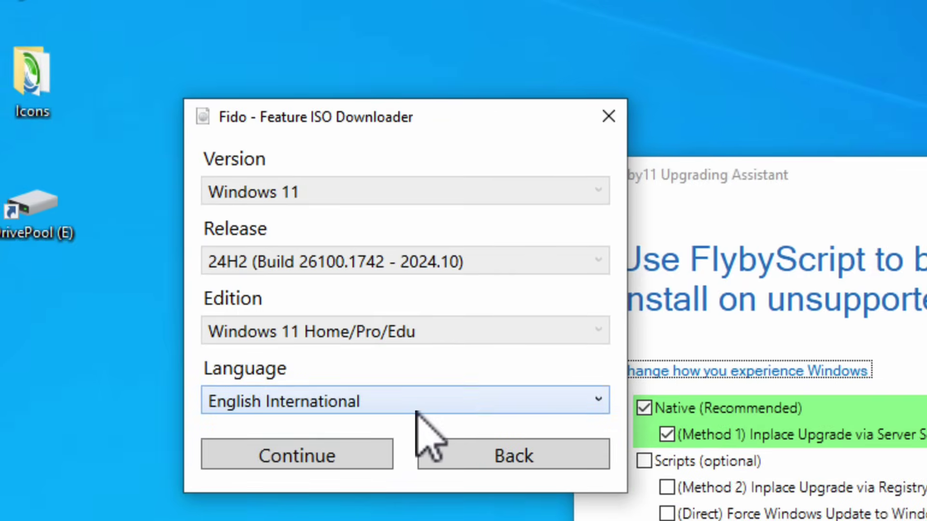
left_click(415, 408)
scroll(416, 425, "up", 2)
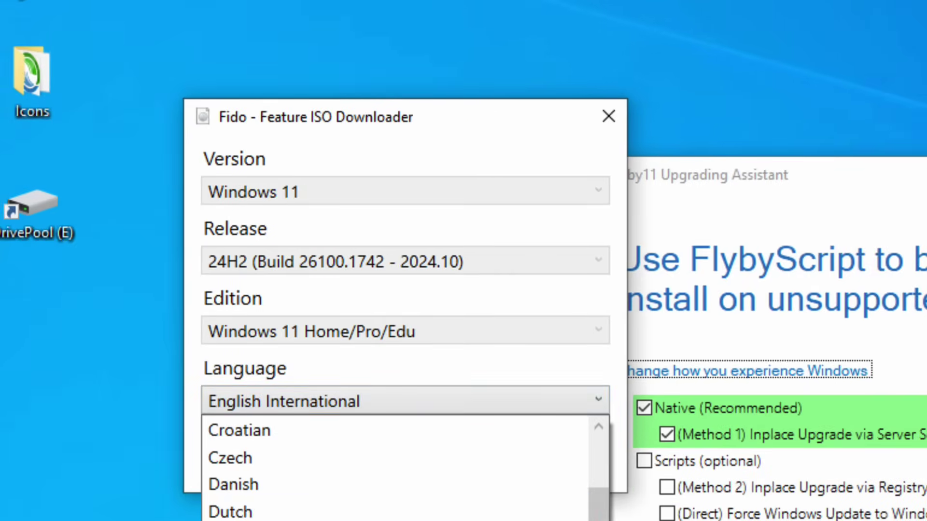
left_click(338, 519)
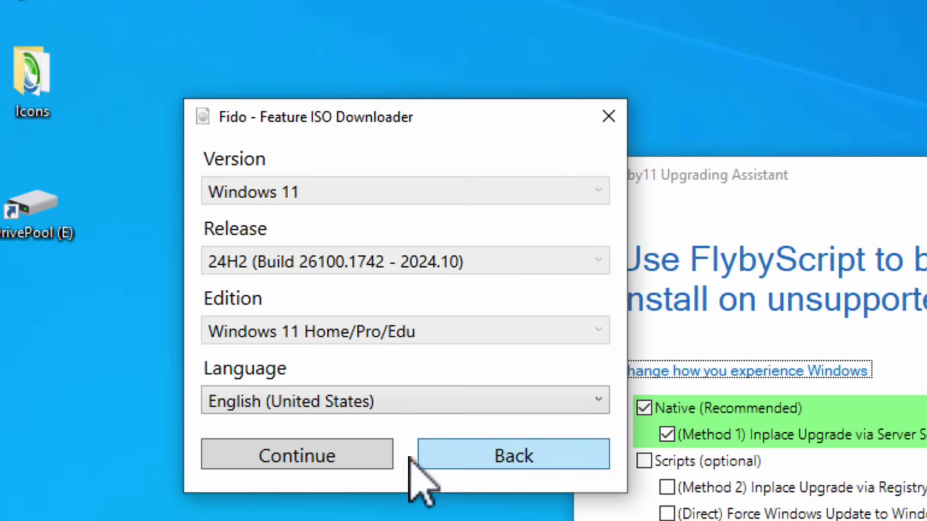
left_click(309, 456)
left_click(363, 463)
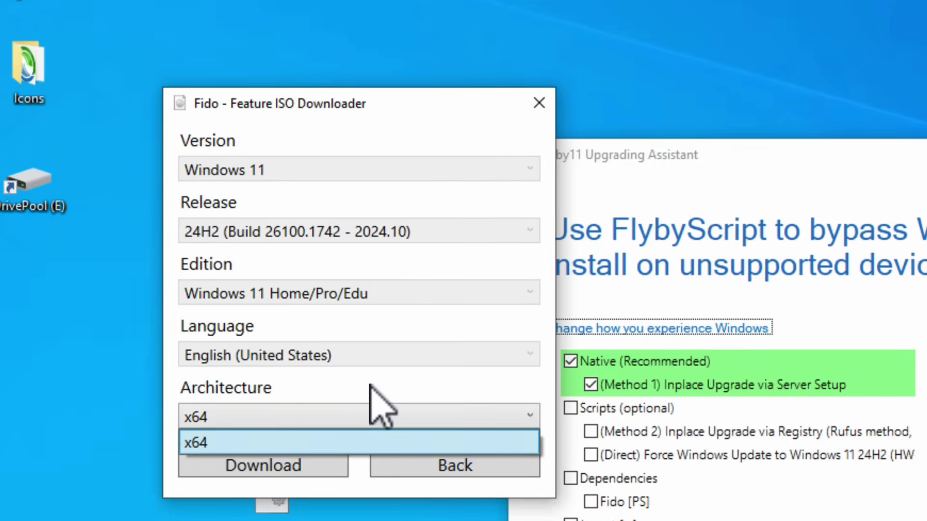
left_click(369, 385)
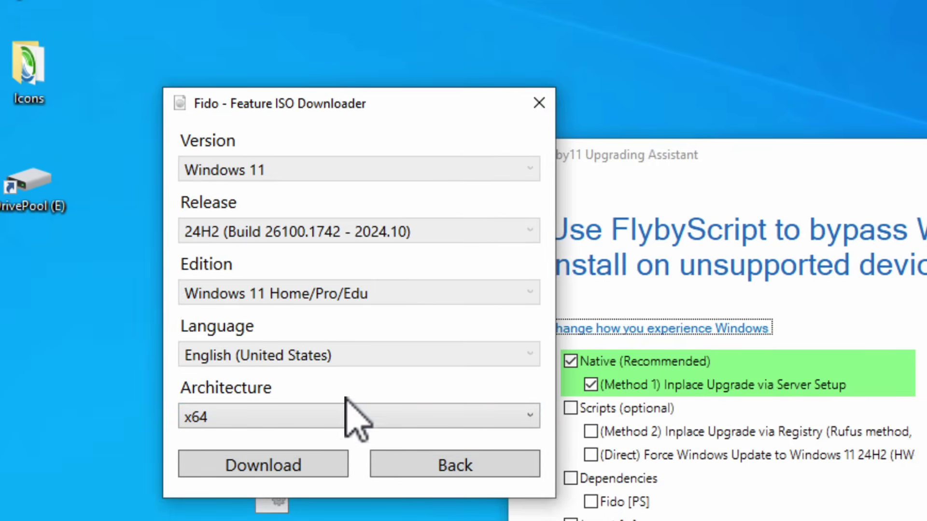
left_click(272, 466)
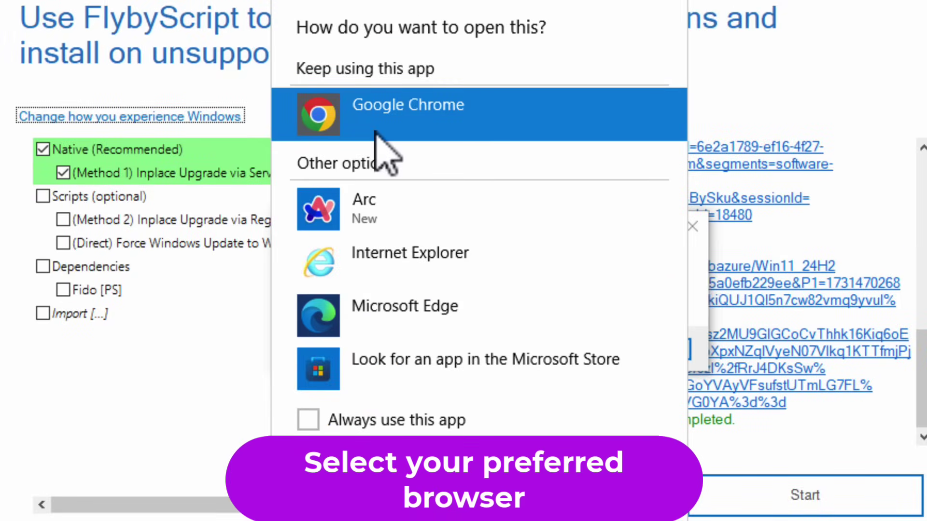
Open the ISO download link in Arc and watch win11_24h2_english_x64.iso finish downloading.
left_click(369, 220)
left_click(550, 472)
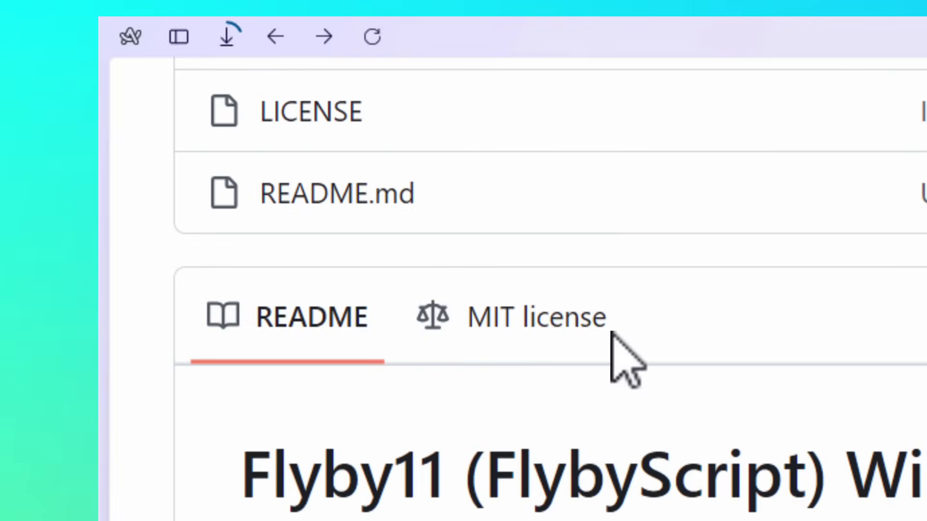
left_click(231, 36)
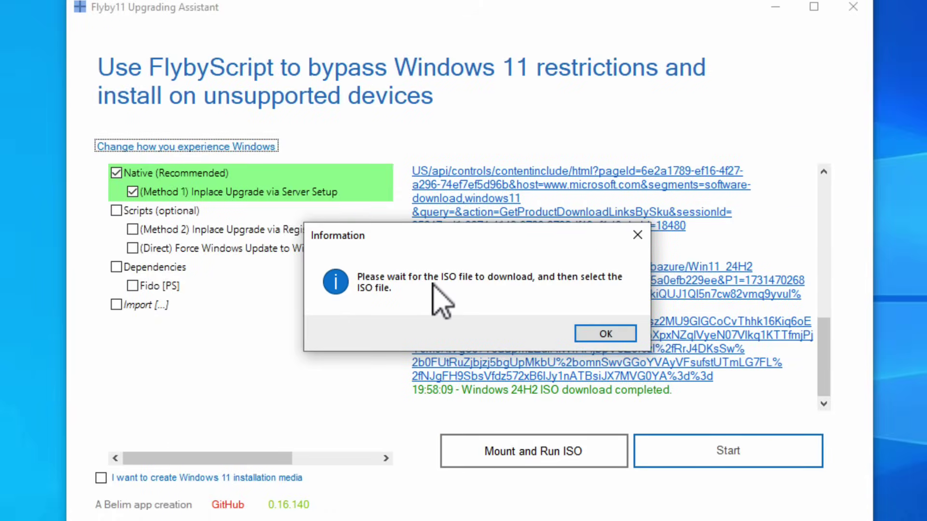
Select Win11_24H2_English_x64.iso from Downloads in Flyby11 so it gets mounted.
left_click(605, 333)
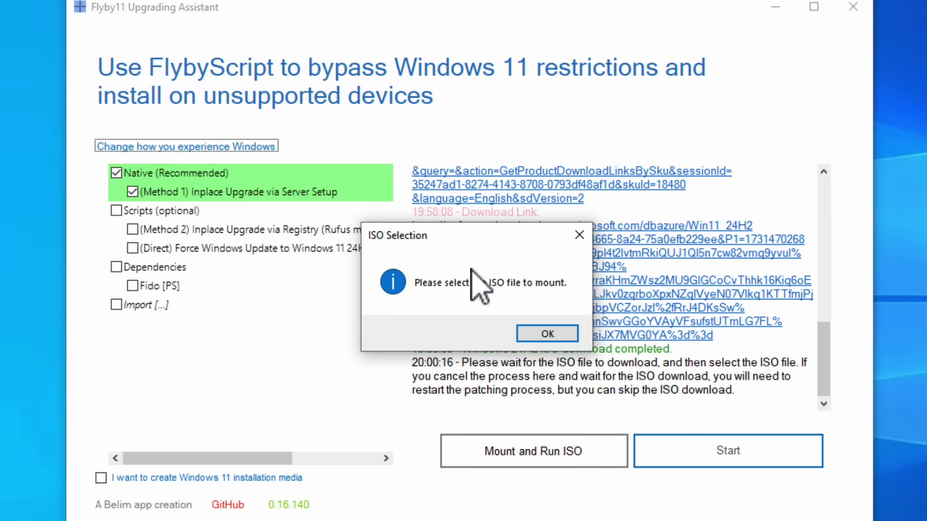
left_click(549, 334)
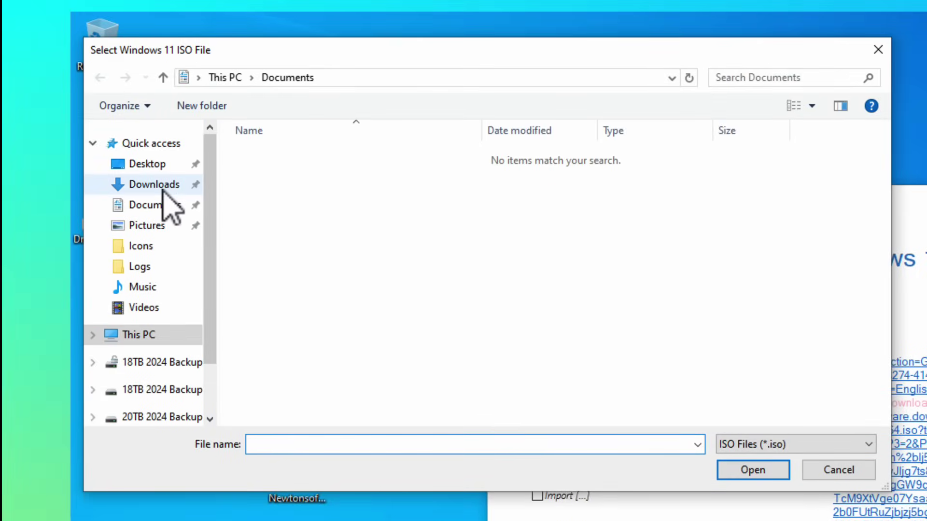
left_click(163, 188)
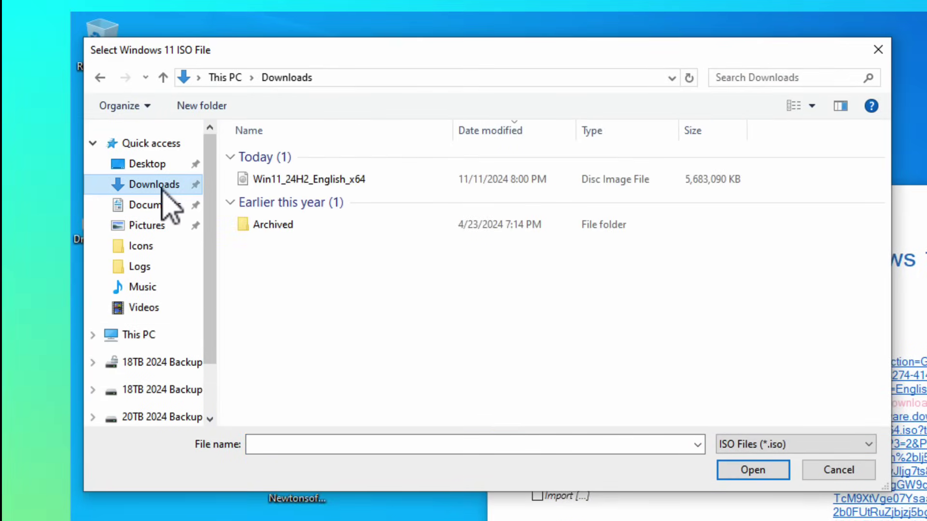
left_click(300, 184)
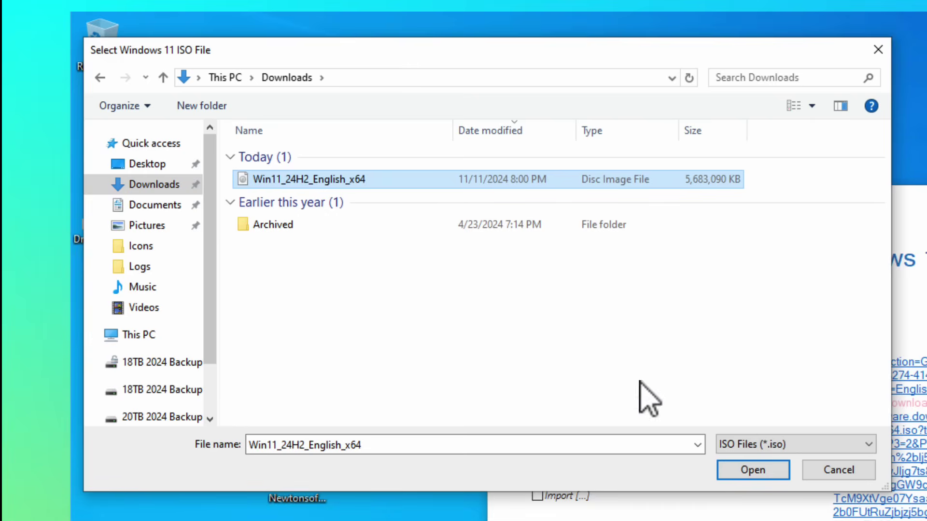
left_click(753, 471)
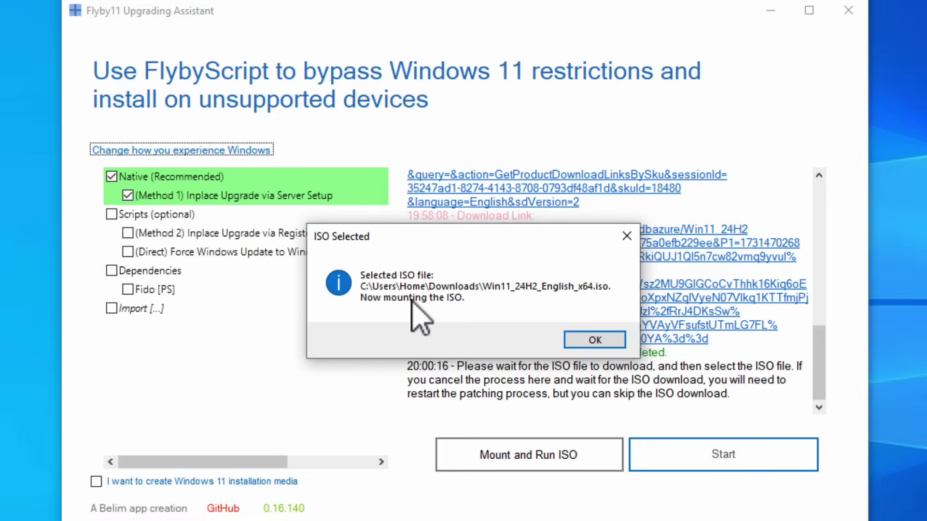
left_click(609, 343)
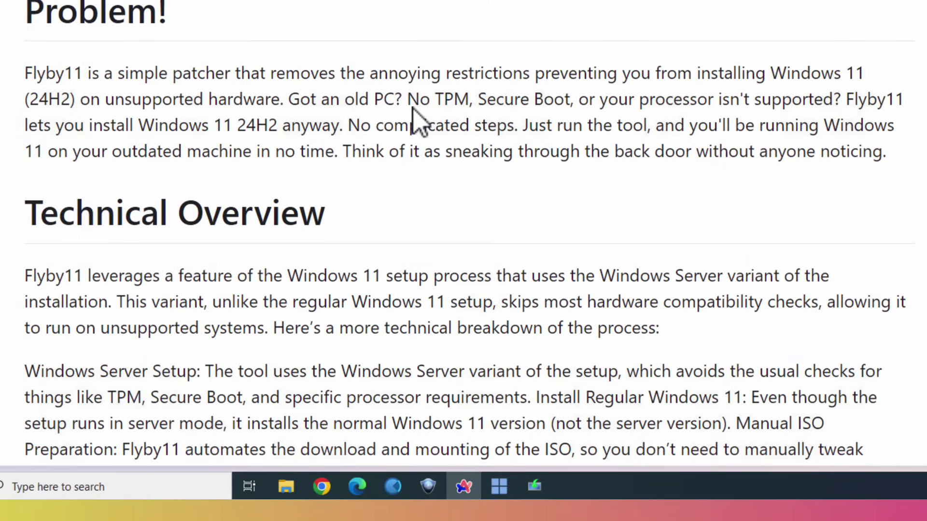
scroll(413, 114, "down", 4)
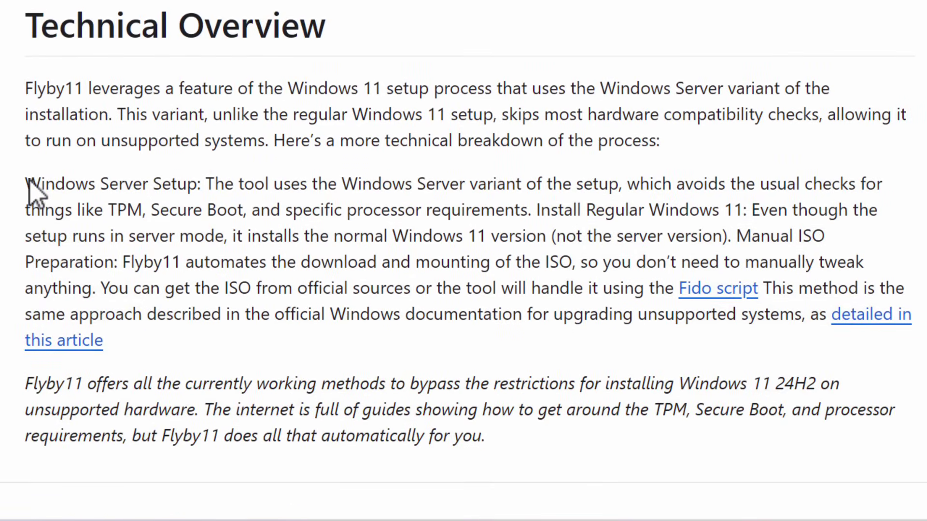
left_click_drag(26, 183, 809, 346)
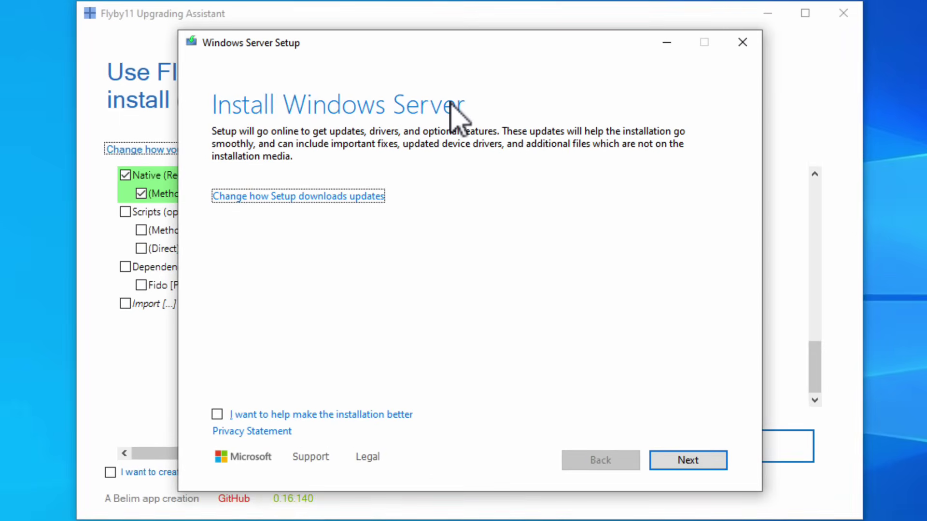
Skip updates, accept the license, and keep files, settings, and apps in Server Setup.
left_click(688, 461)
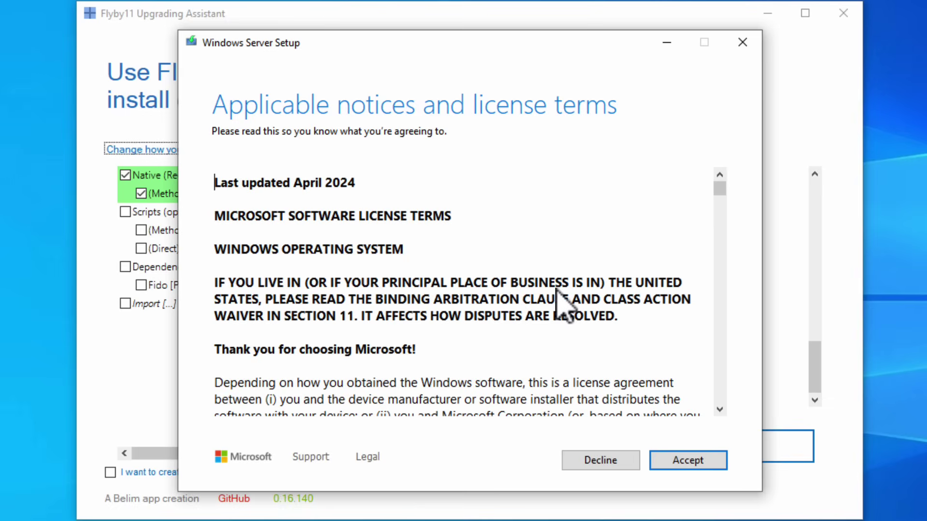
left_click(693, 464)
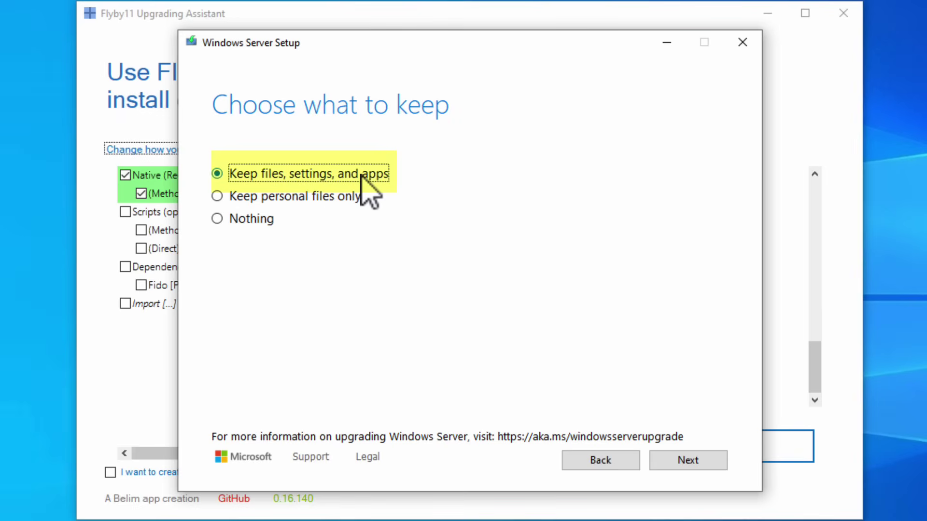
left_click(680, 469)
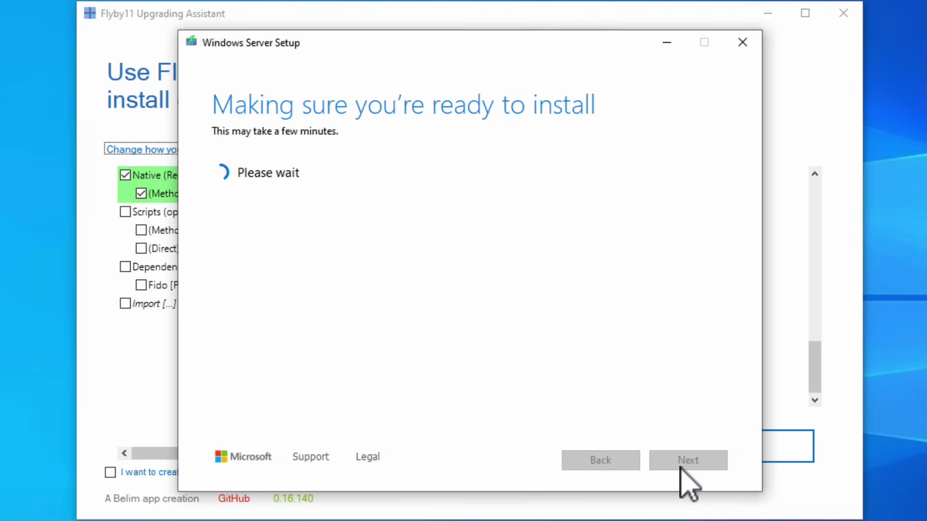